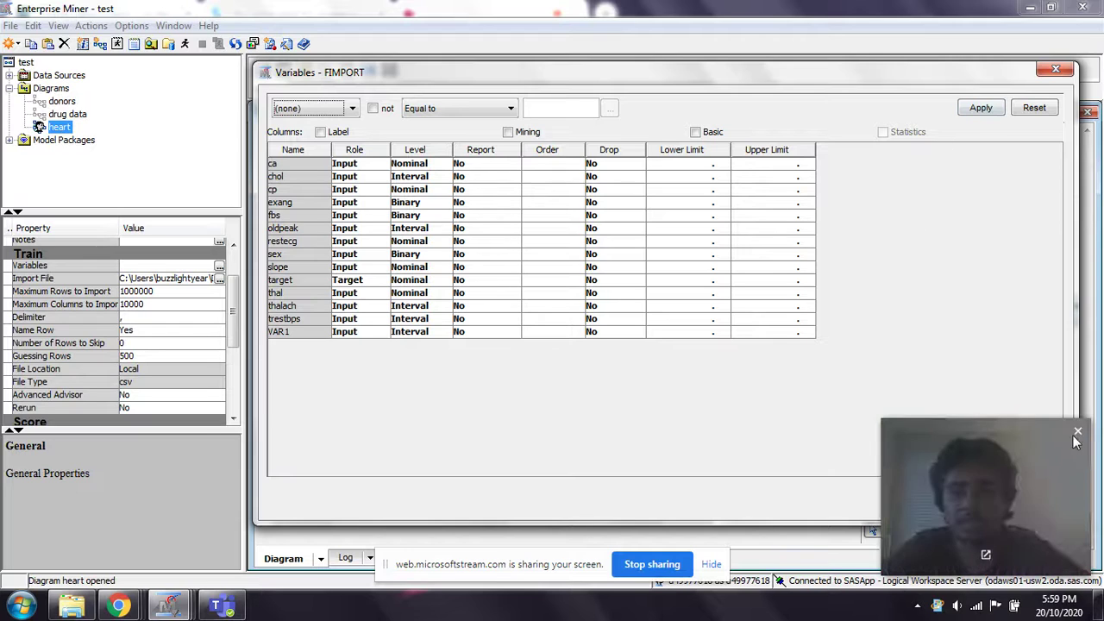
Accept the File Import node's variable roles and levels and close its variables table
left_click(1077, 433)
left_click(1078, 433)
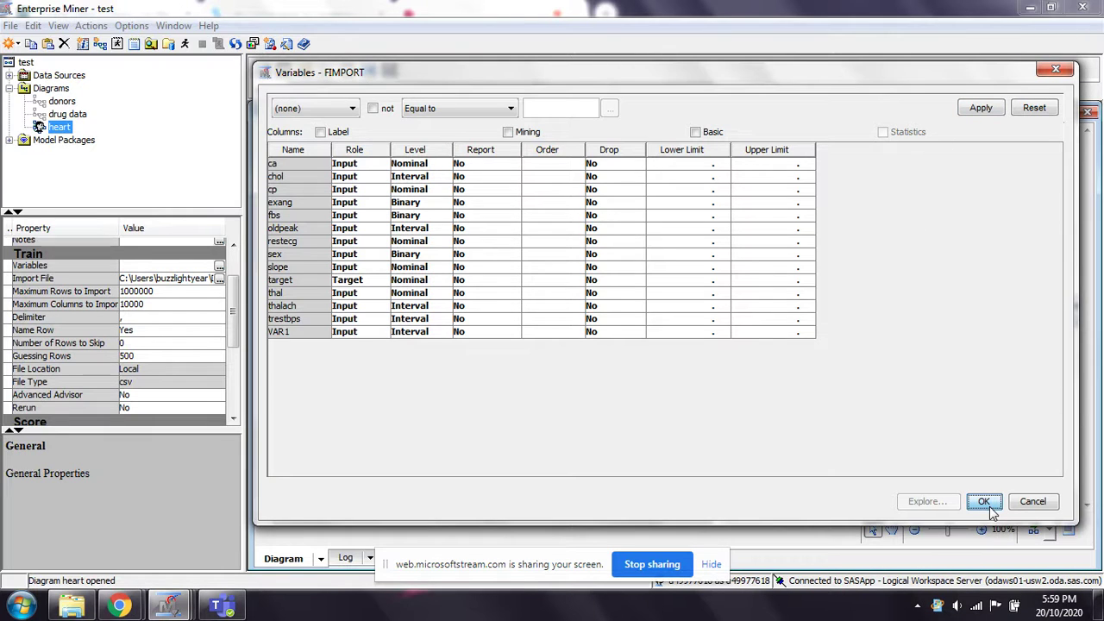
left_click(988, 507)
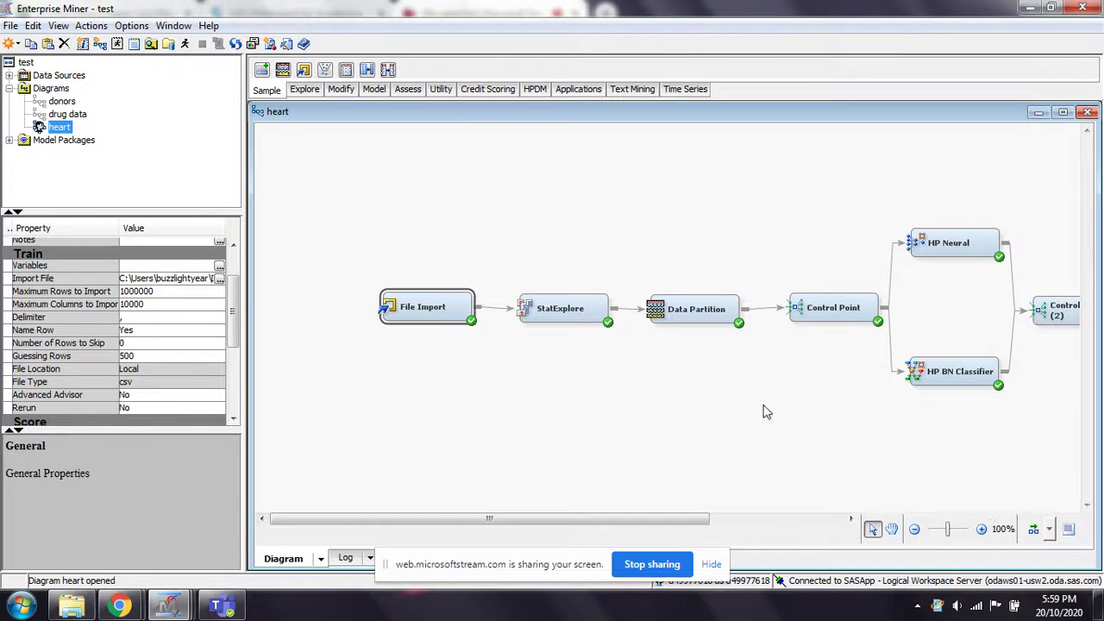
Open the StatExplore node's results to review the chi-square and variable worth plots, and close them
right_click(569, 317)
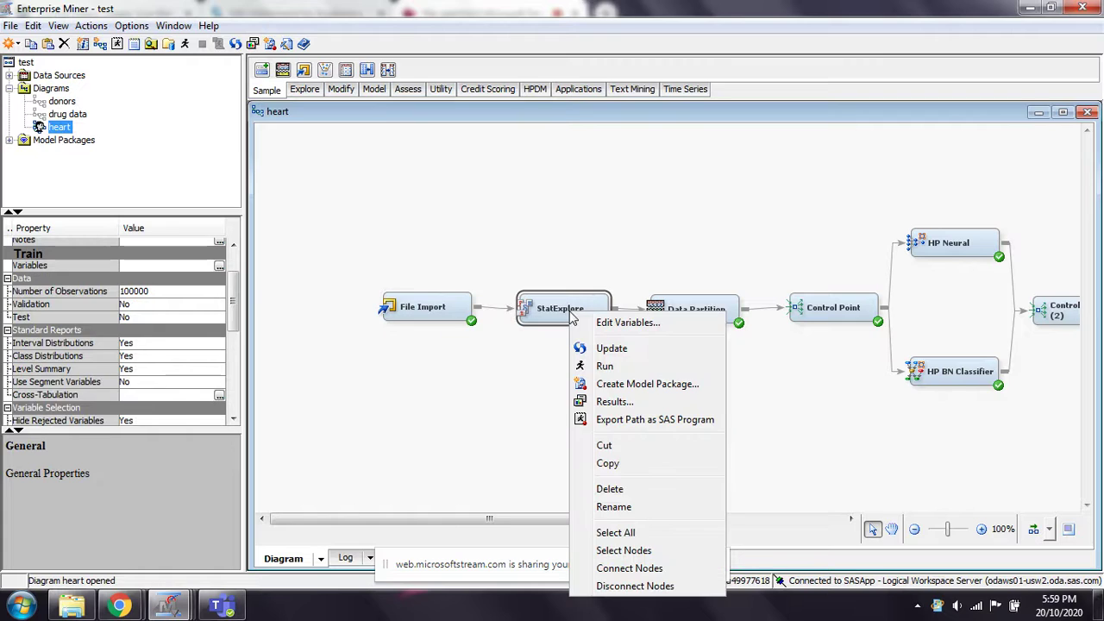
left_click(612, 401)
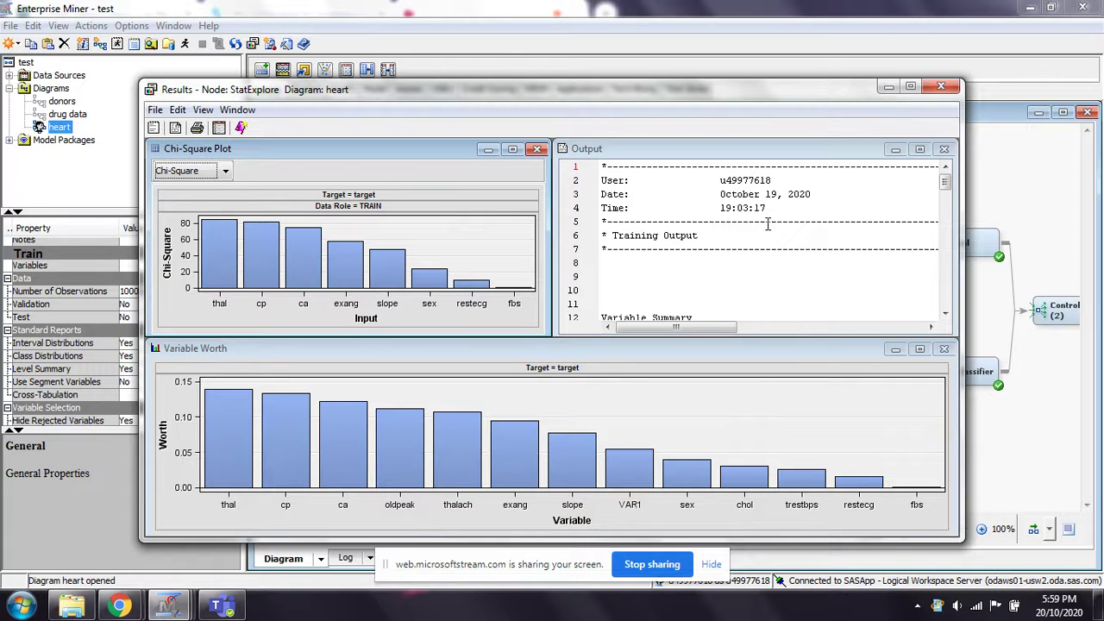
left_click(939, 88)
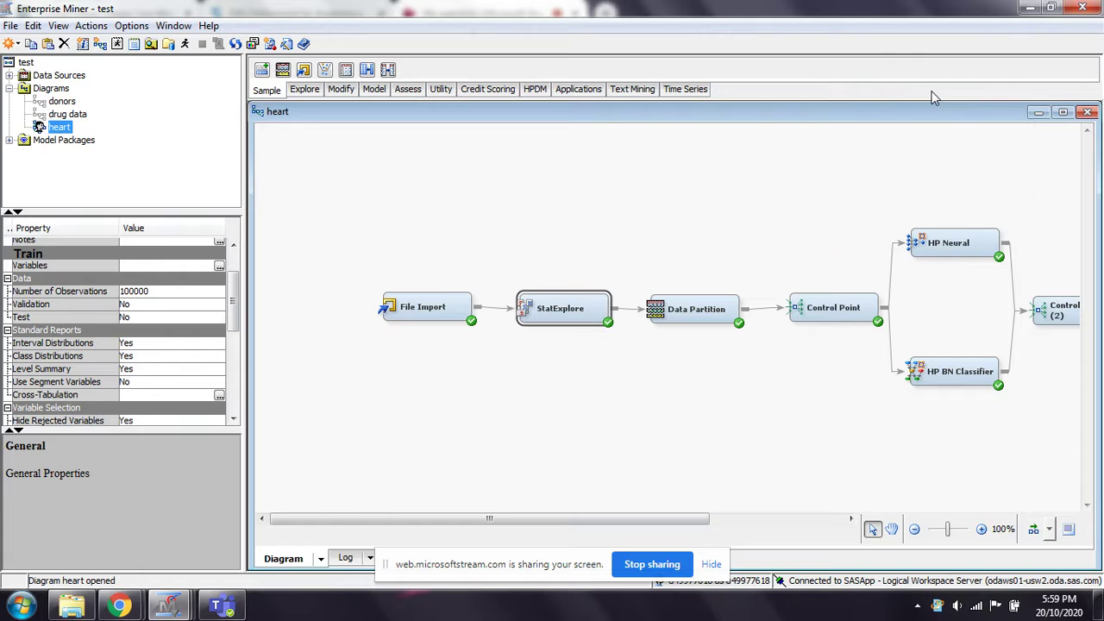
Review the Data Partition node's data set allocations and the HP Neural node's network options
left_click(681, 316)
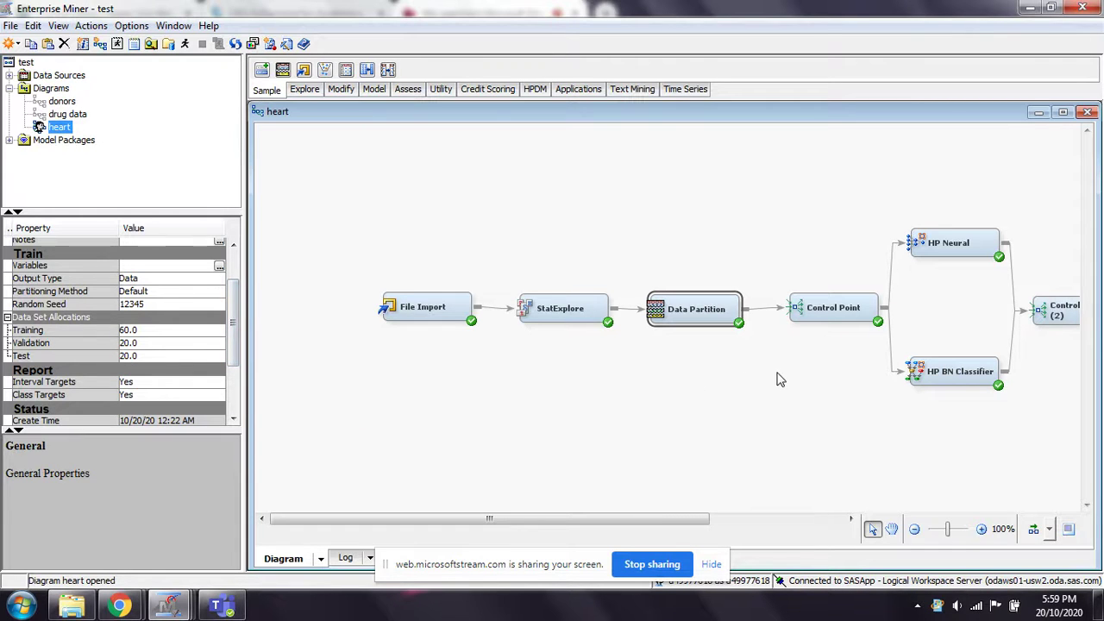
left_click_drag(687, 523, 802, 525)
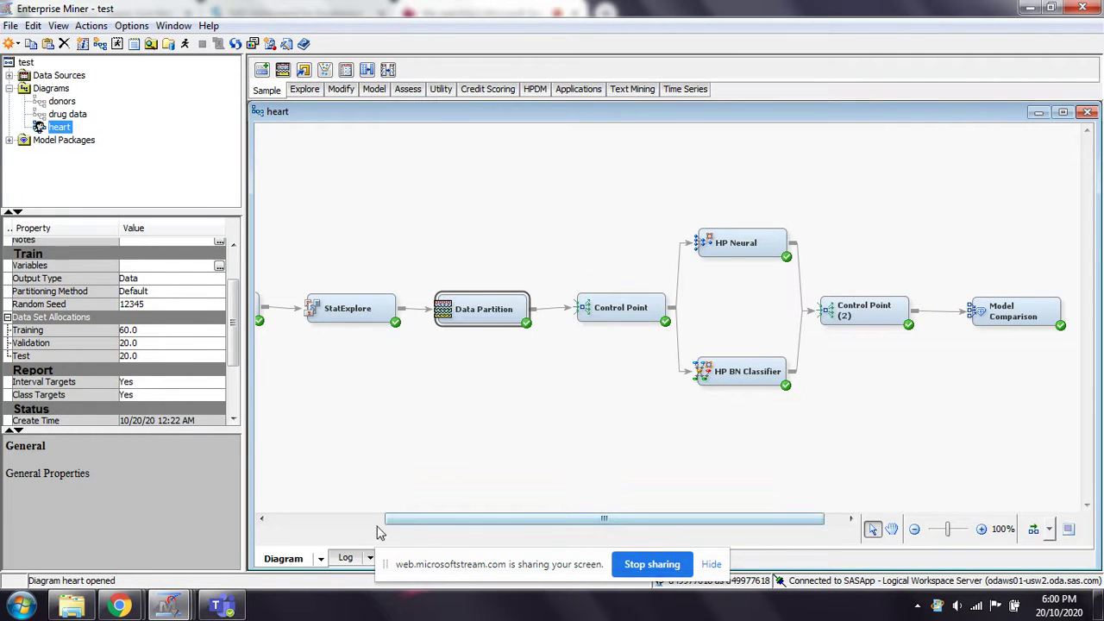
left_click(724, 244)
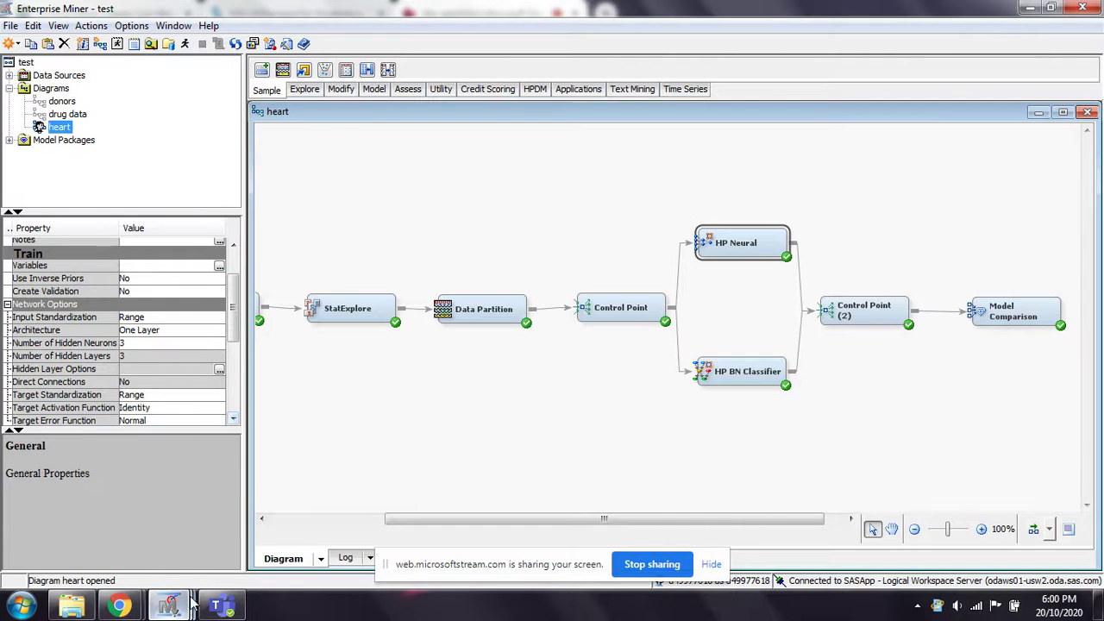
Bring up the HP Neural results, examine the fit statistics table at full size, and restore its size
mouse_move(183, 607)
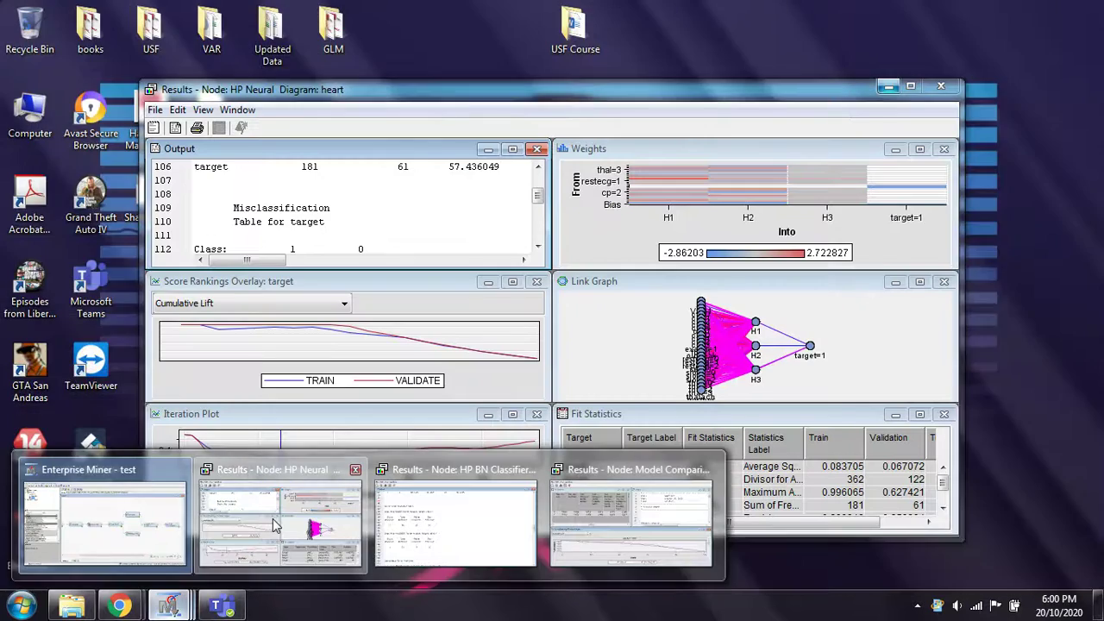
left_click(272, 518)
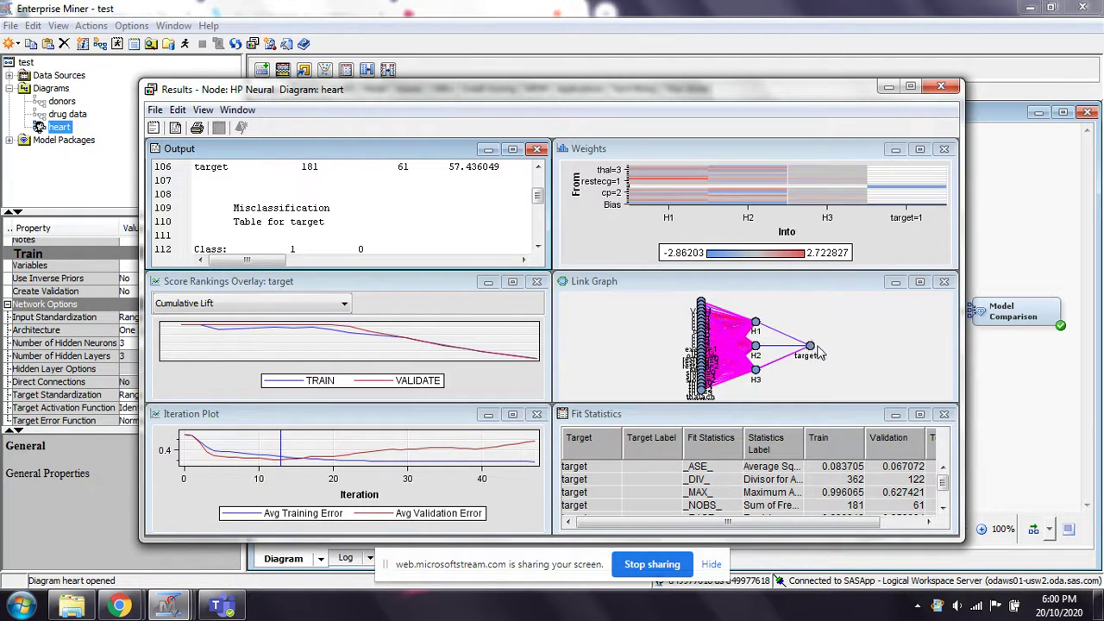
left_click(920, 415)
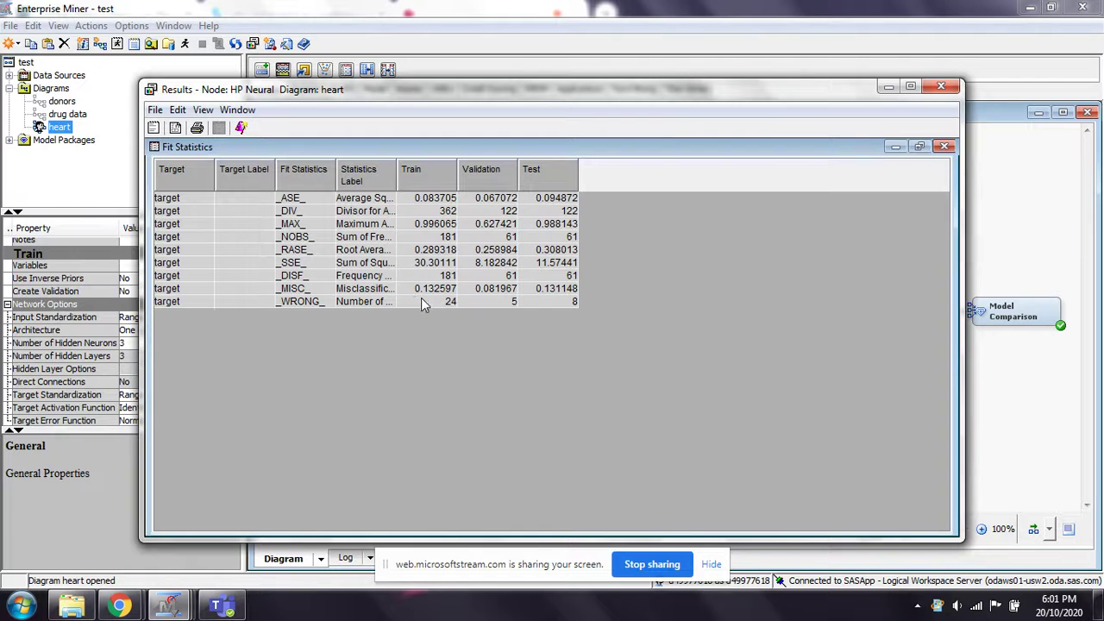
left_click(919, 146)
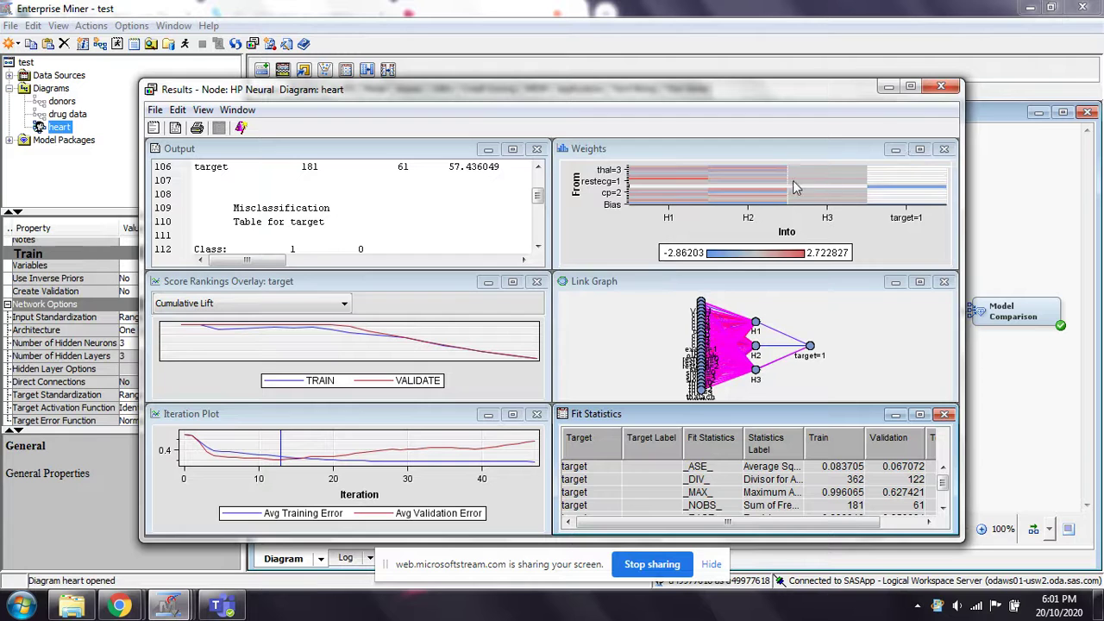
Enlarge the HP Neural text output and go to the Event Classification Table in its report section
left_click(512, 148)
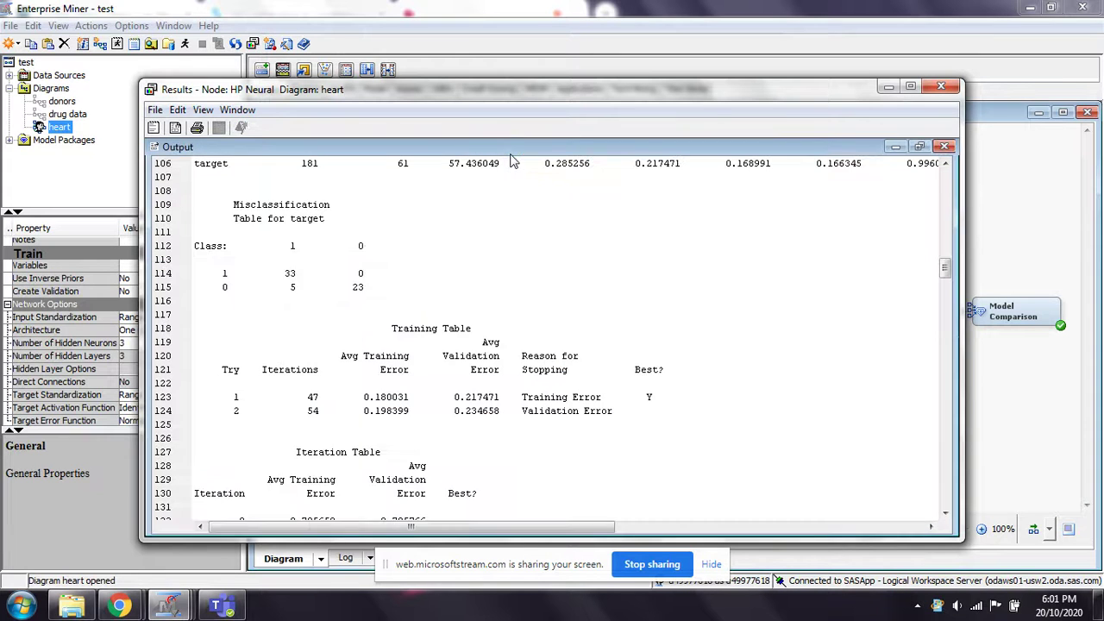
scroll(651, 286, "down", 20)
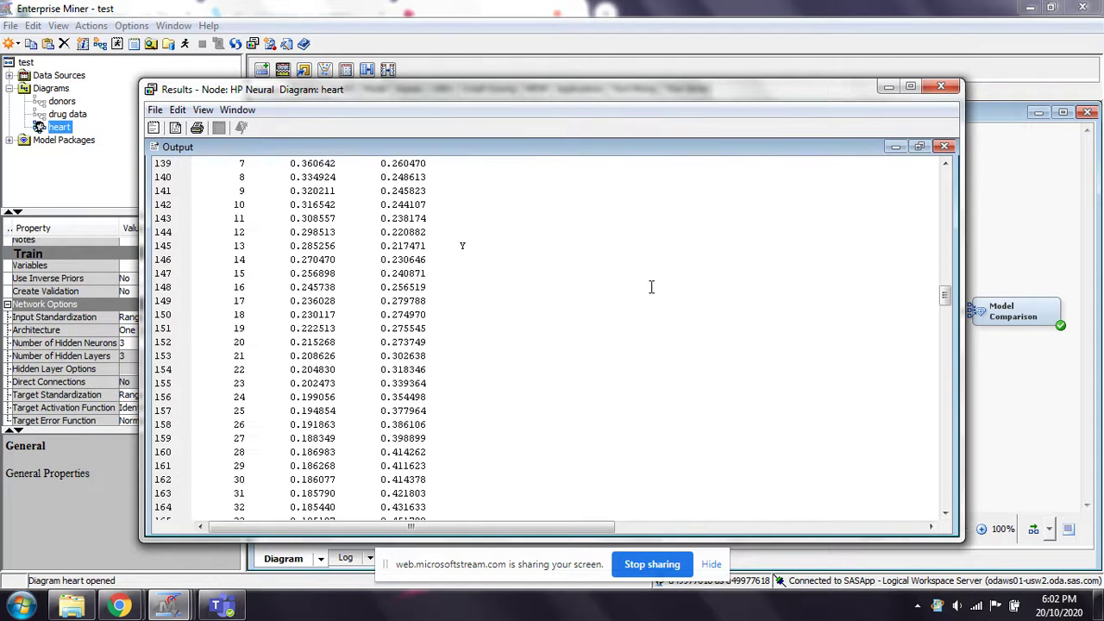
scroll(642, 294, "down", 4)
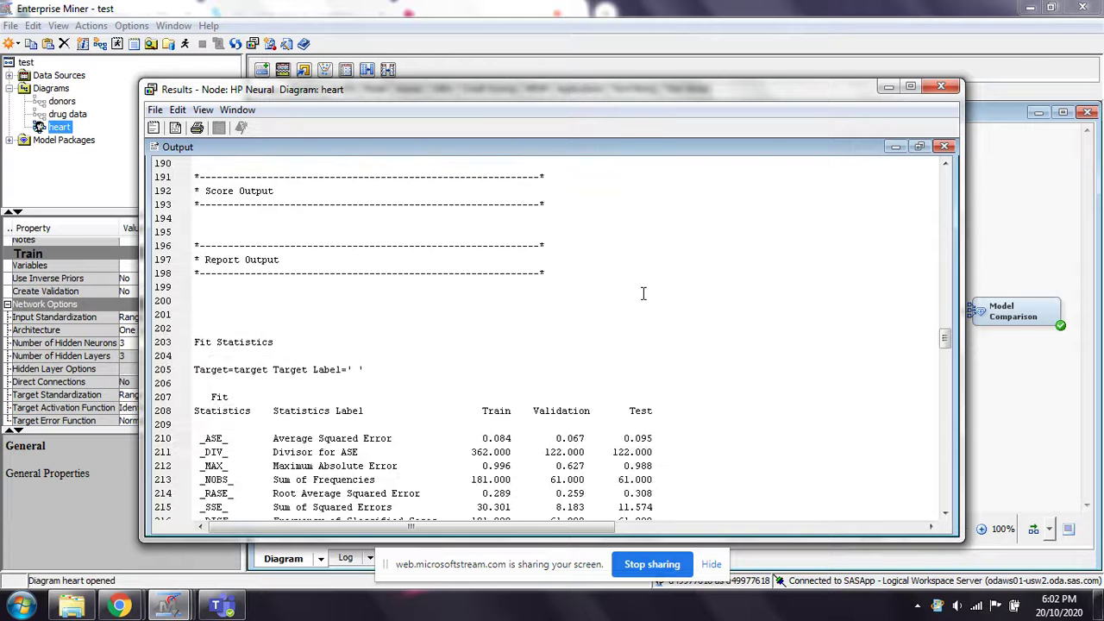
scroll(642, 293, "down", 16)
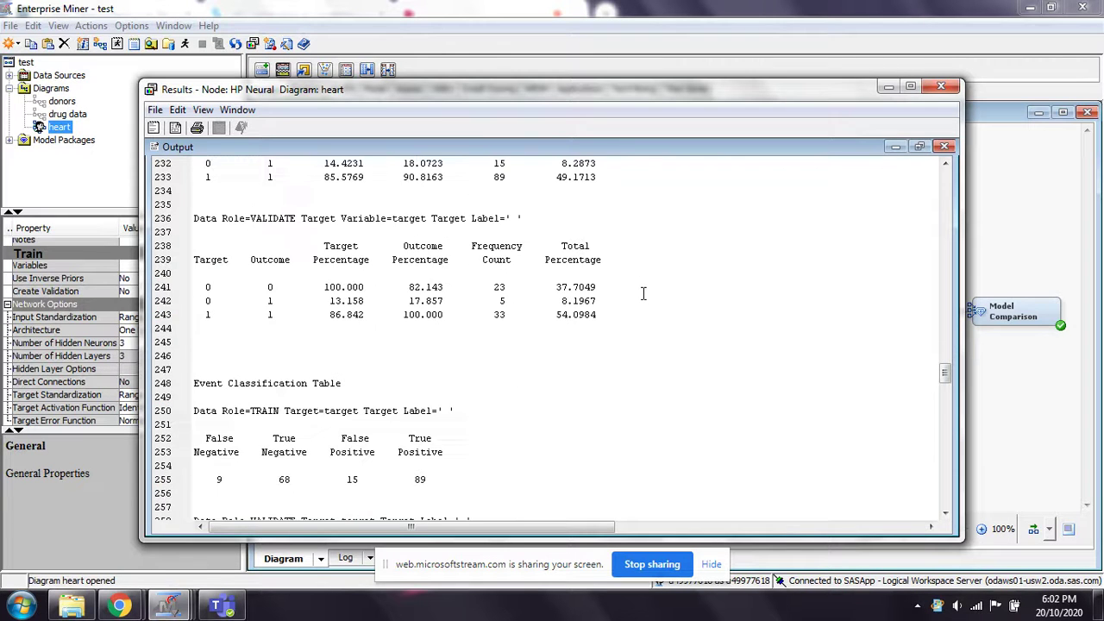
scroll(643, 294, "down", 2)
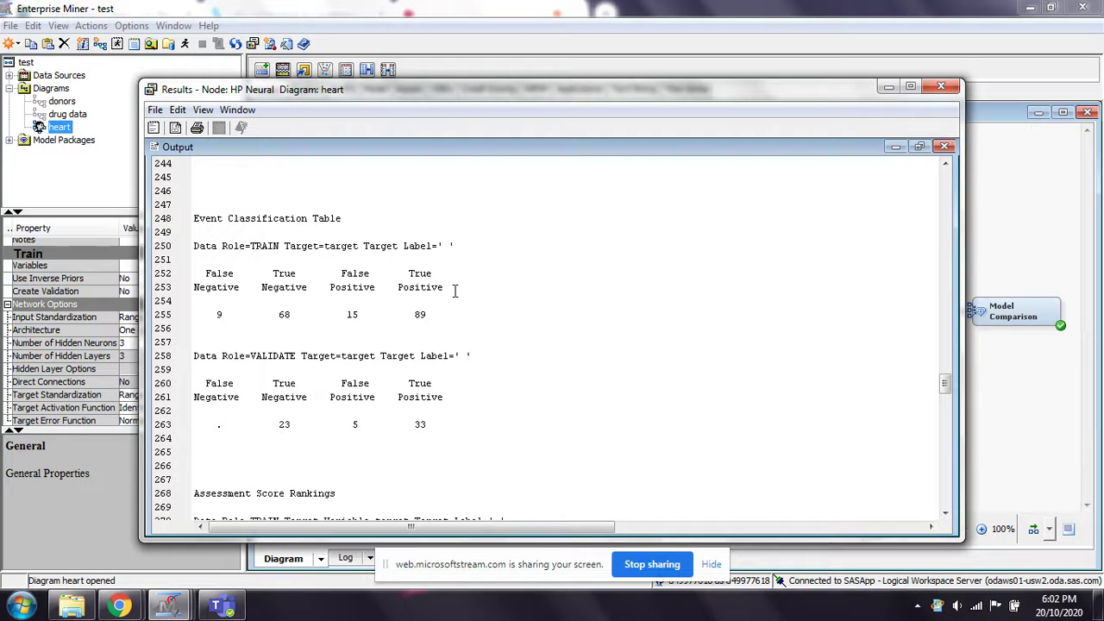
Compare HP Neural's training and validation classification tables, including false and true positives and negatives, and close the results
scroll(490, 312, "up", 3)
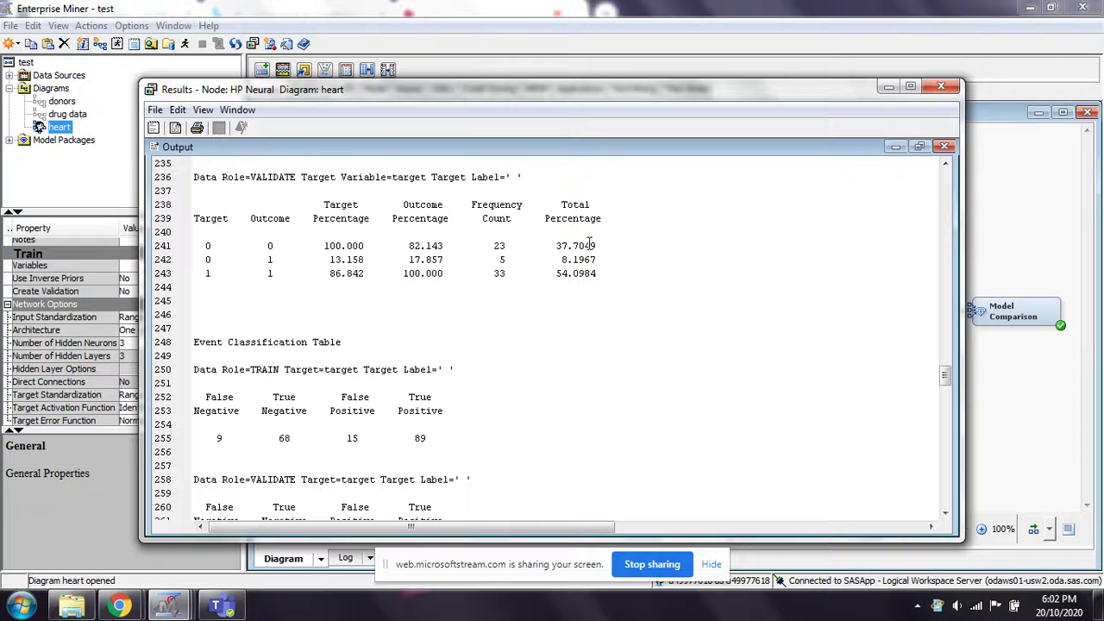
scroll(509, 289, "up", 3)
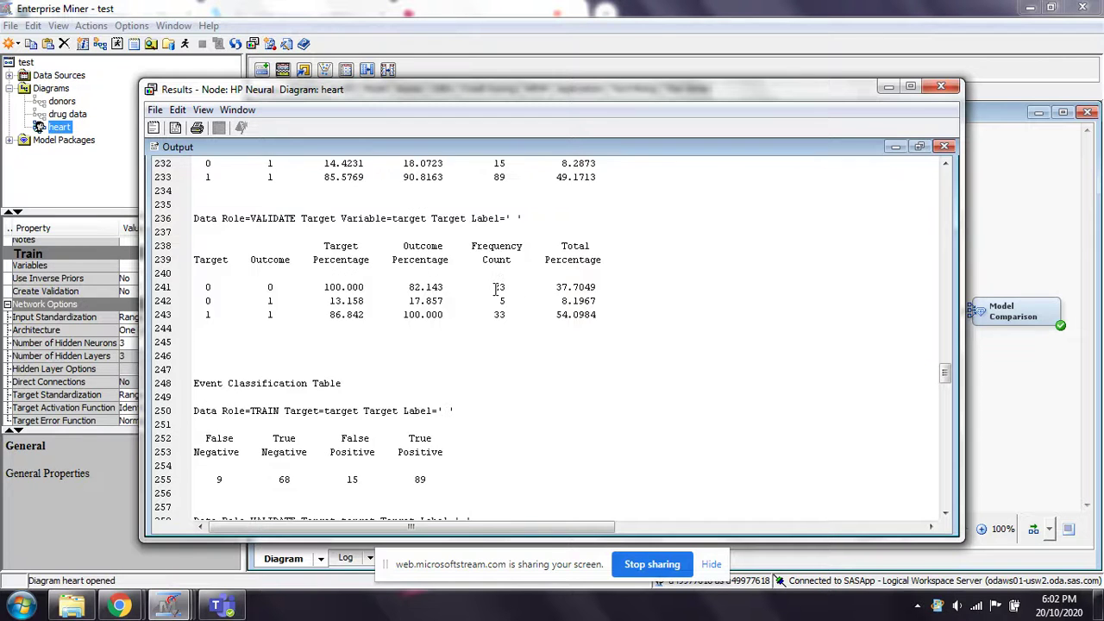
scroll(496, 289, "up", 1)
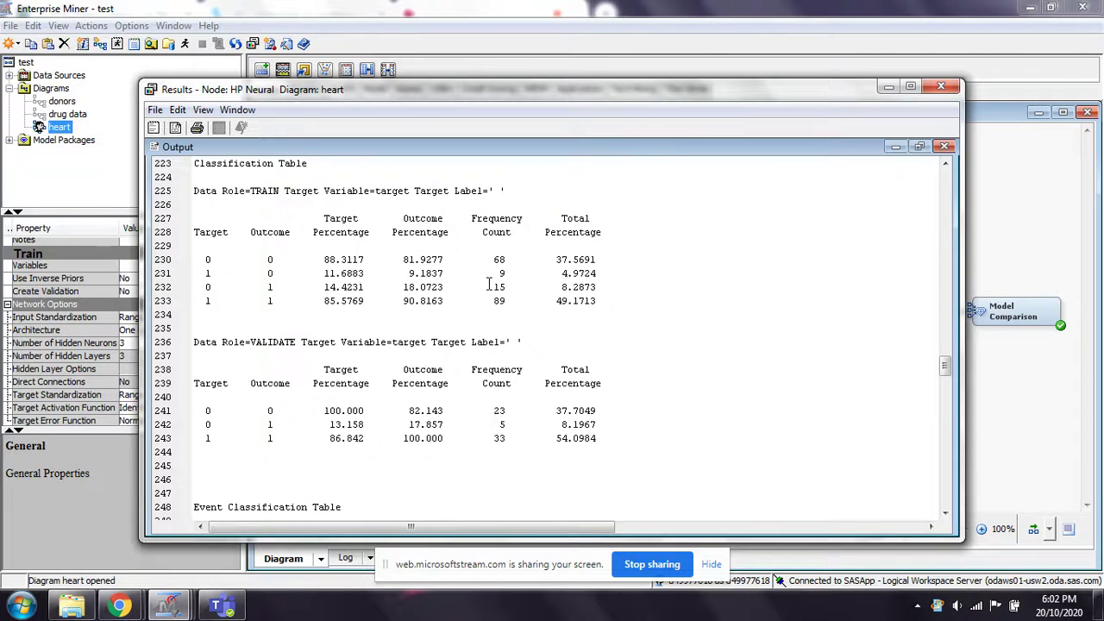
scroll(514, 320, "down", 2)
scroll(516, 333, "down", 2)
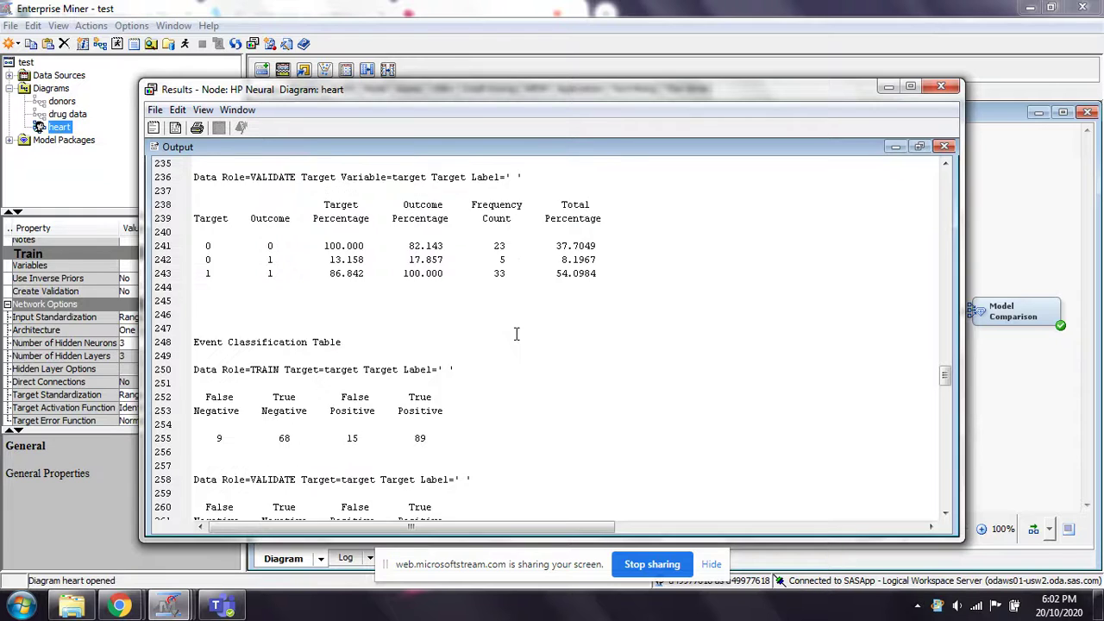
scroll(516, 334, "down", 2)
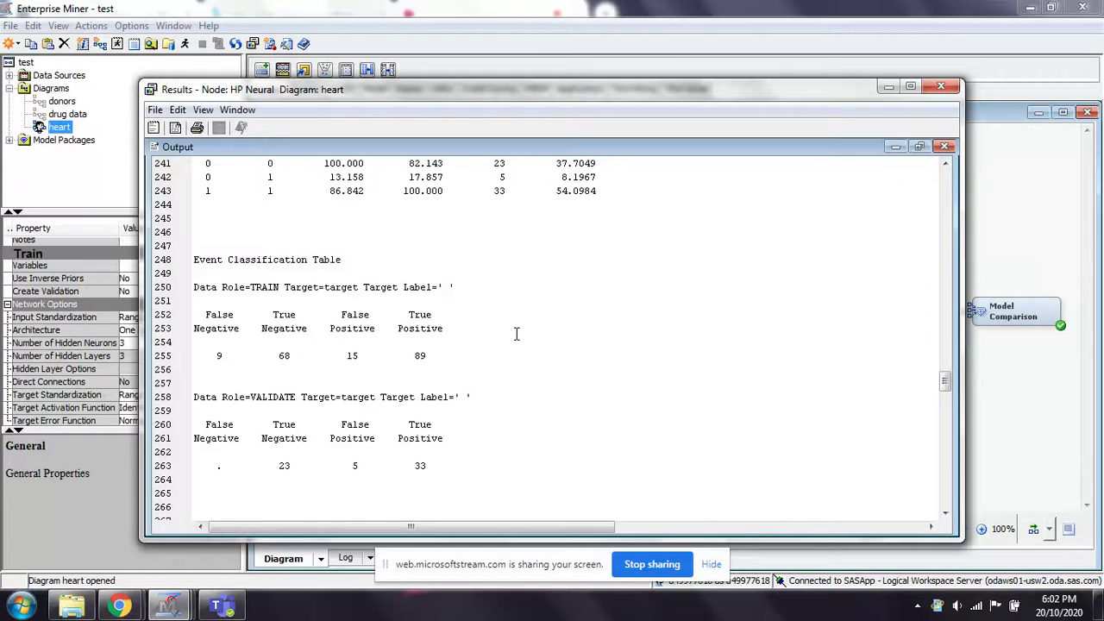
scroll(258, 440, "down", 1)
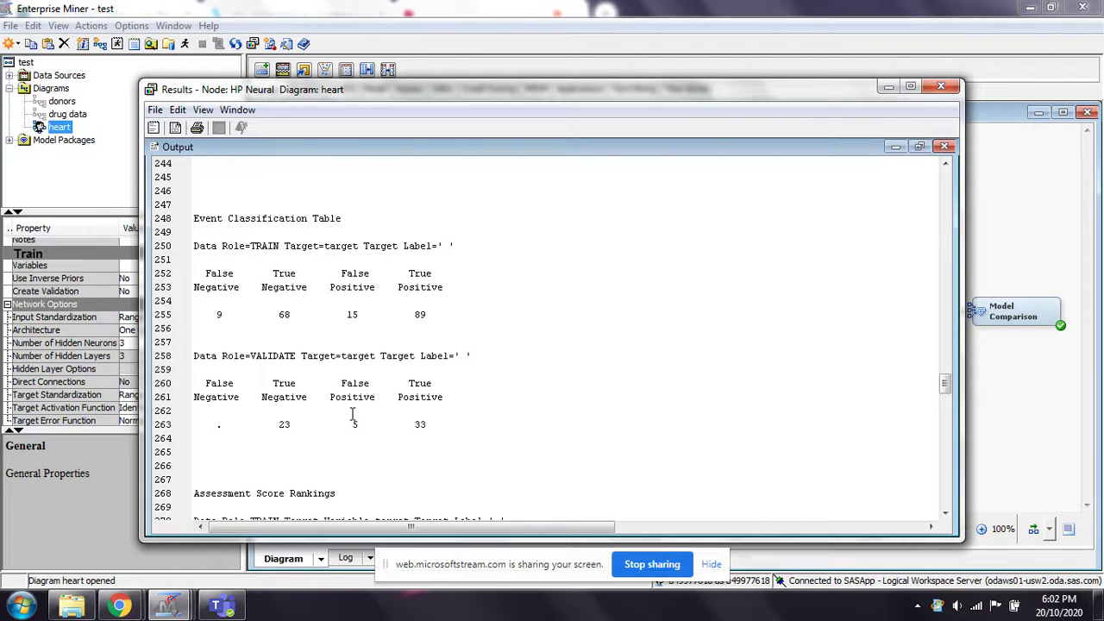
scroll(407, 420, "down", 3)
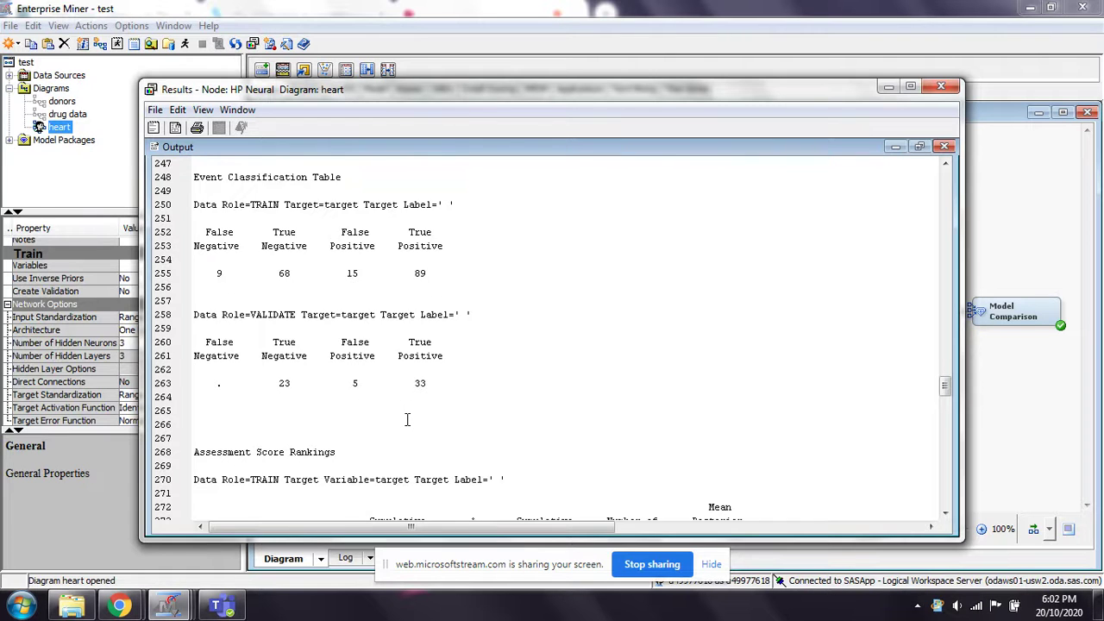
left_click(946, 88)
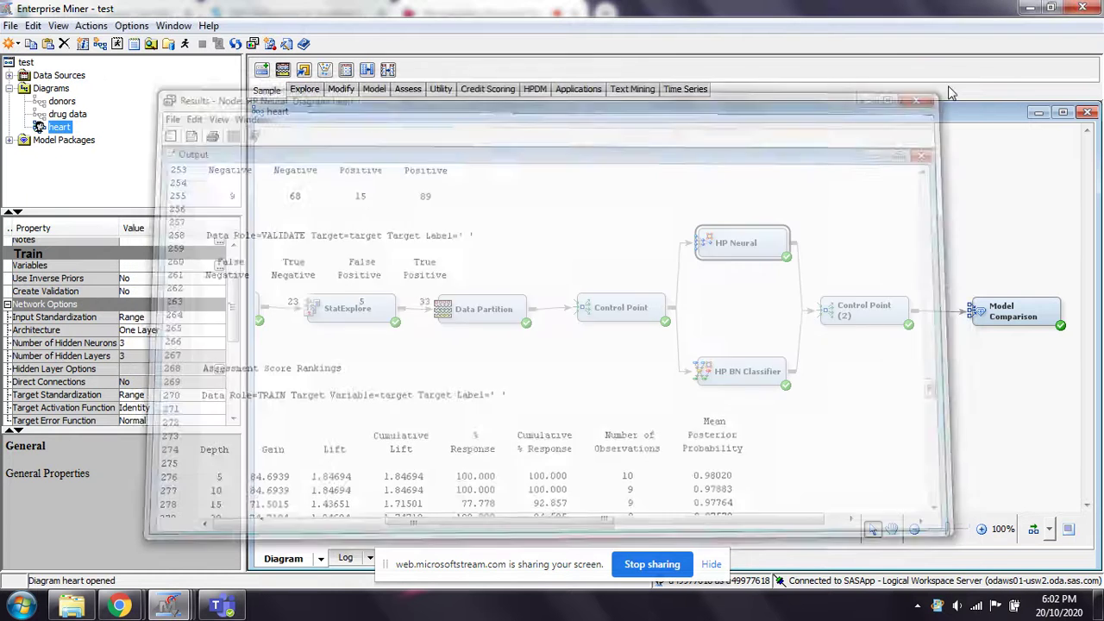
Select the HP BN Classifier node in the diagram and show the description of its Network Model property
mouse_move(188, 608)
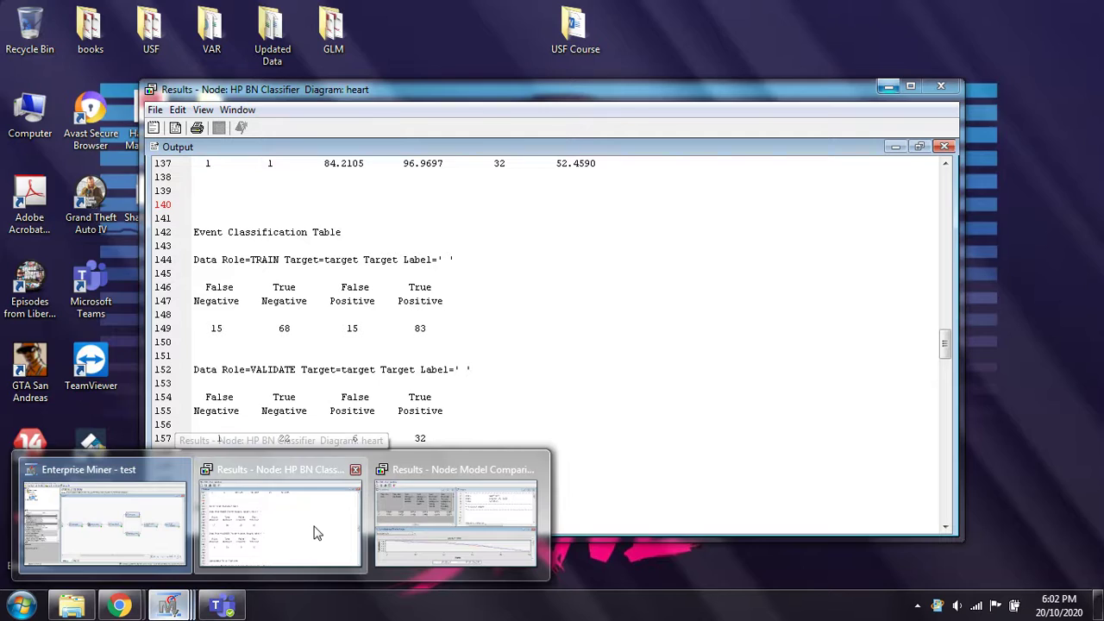
left_click(313, 527)
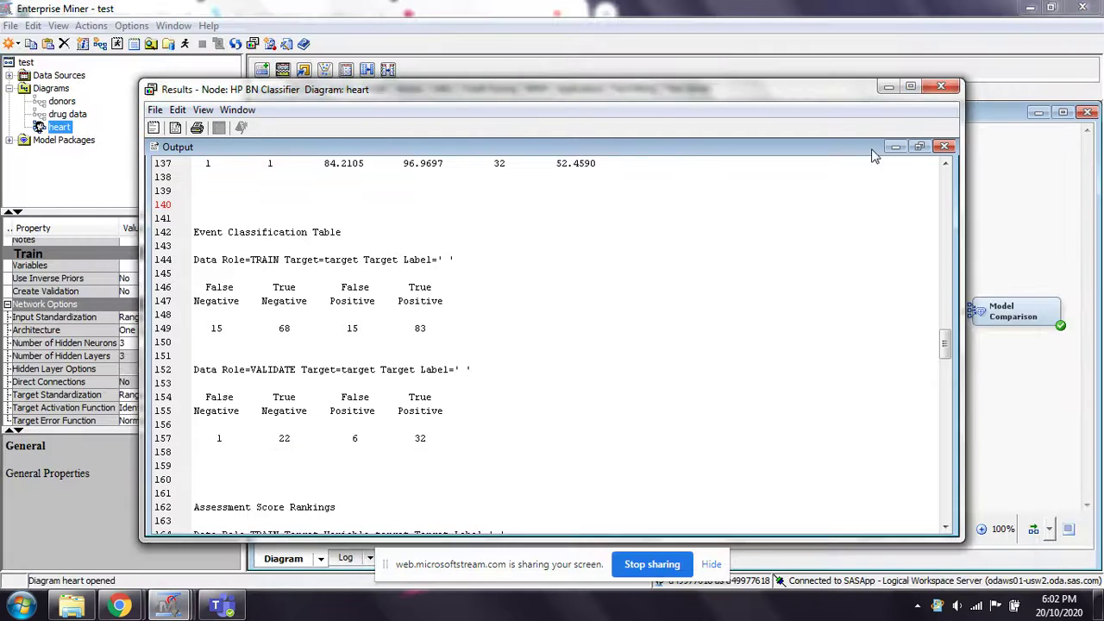
left_click(888, 87)
left_click(741, 376)
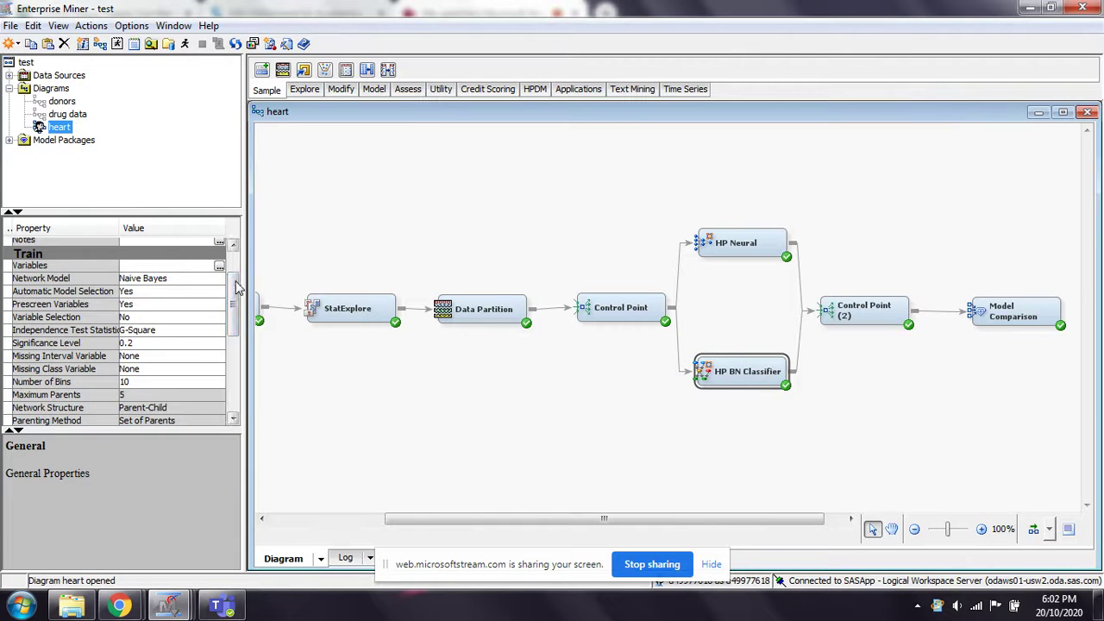
left_click(156, 283)
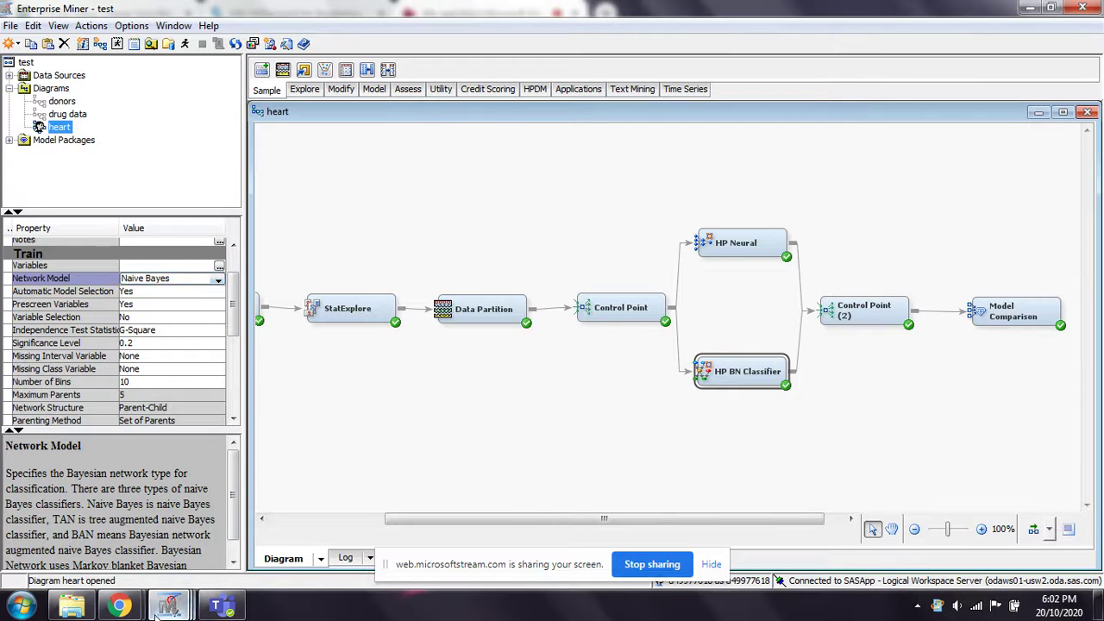
Review the HP BN Classifier results, examine the fit statistics table at full size, and close the results
mouse_move(169, 605)
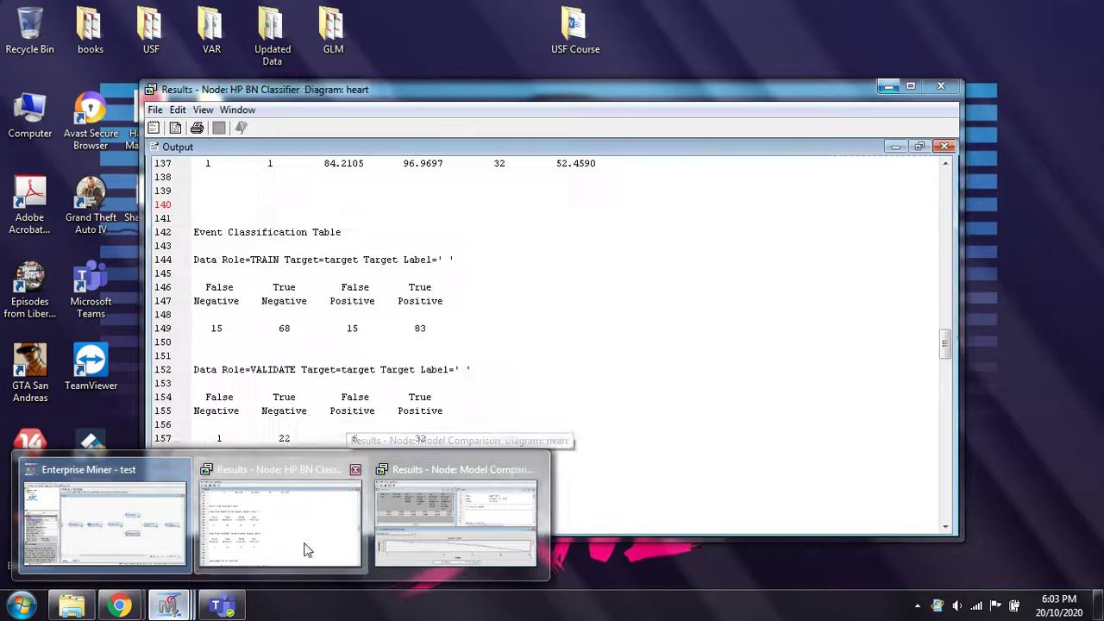
left_click(307, 547)
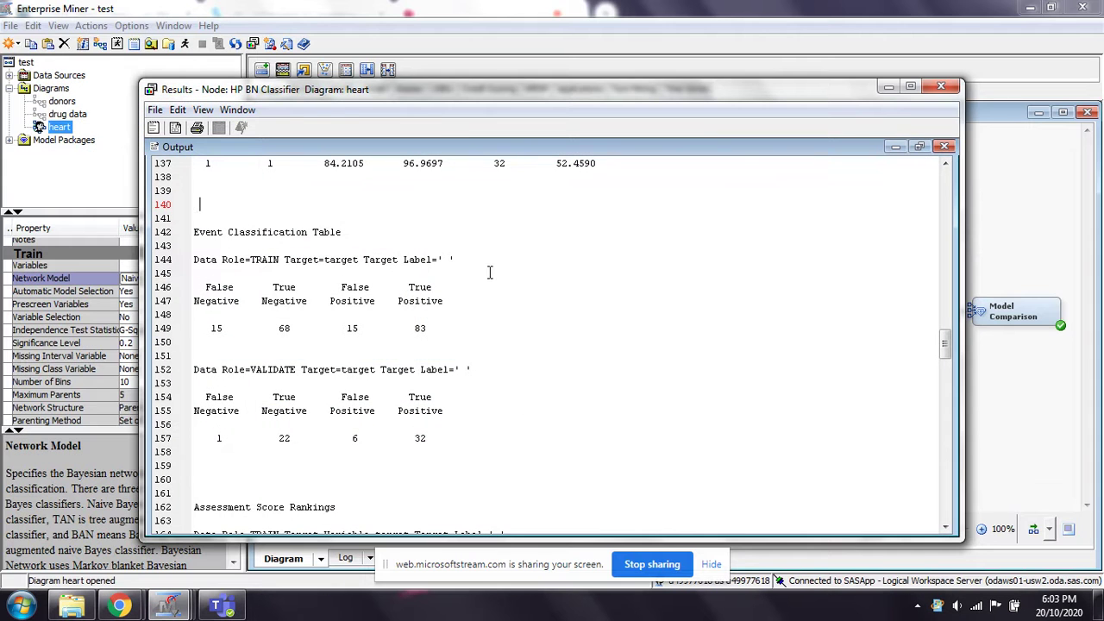
left_click(920, 147)
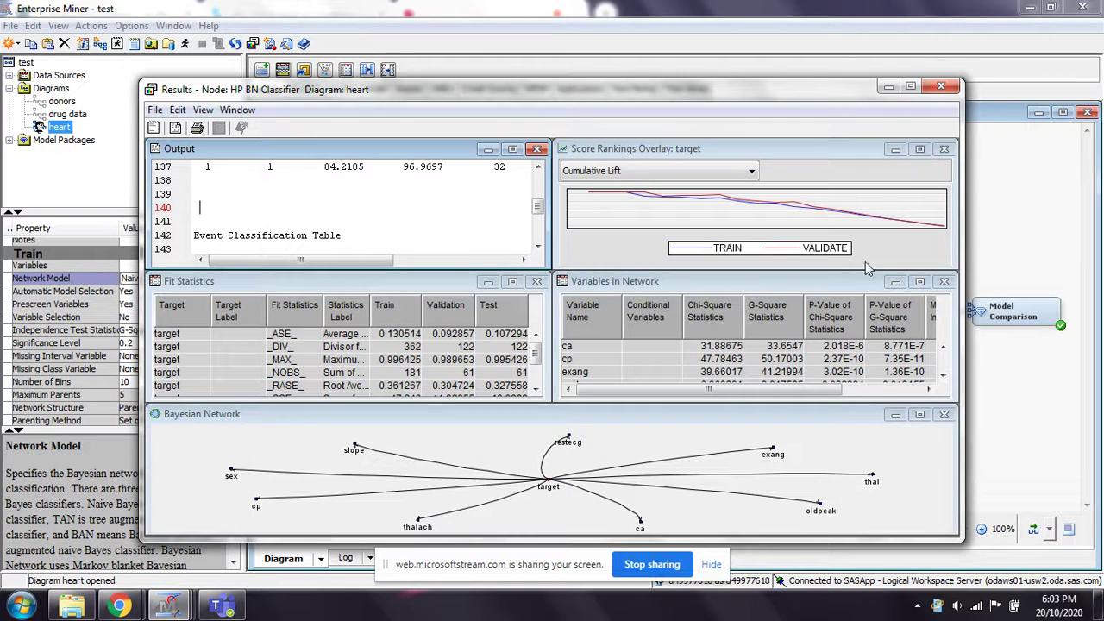
left_click(514, 284)
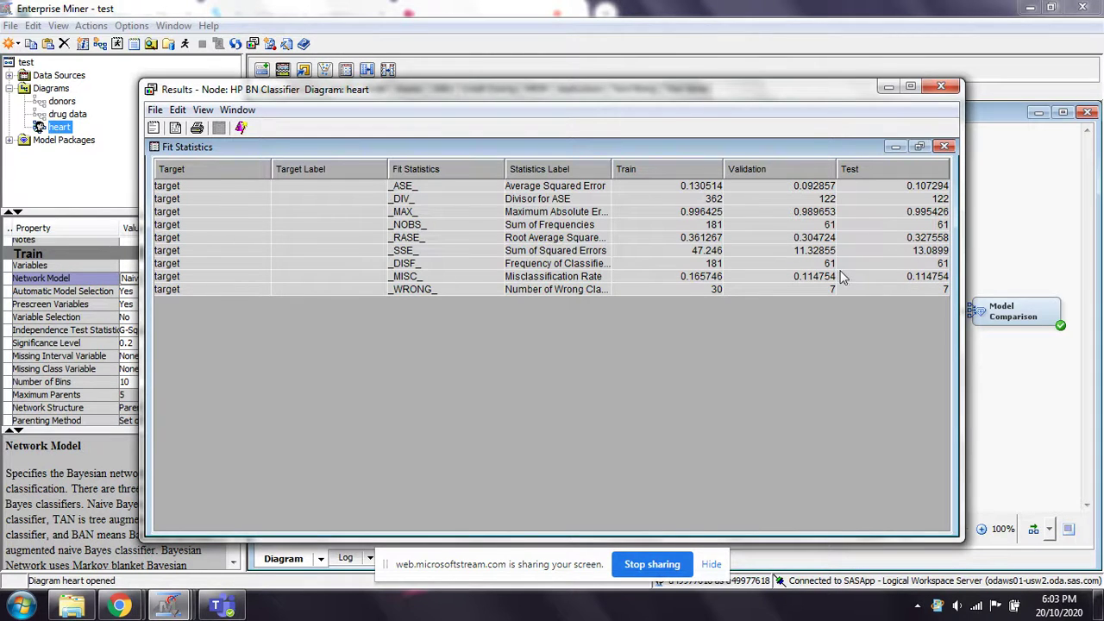
left_click(919, 147)
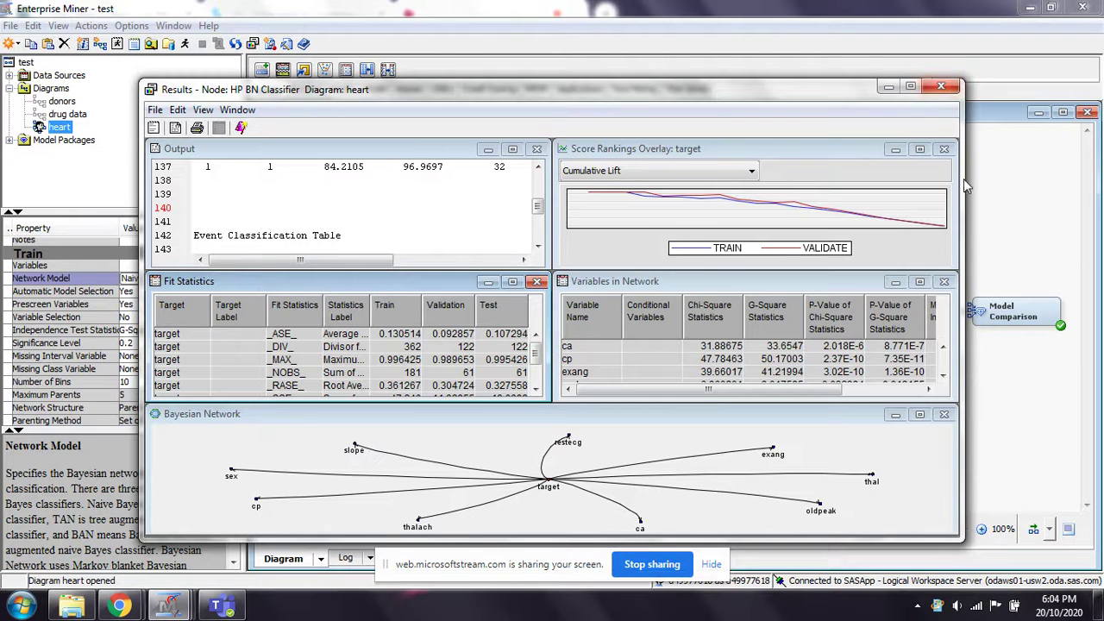
left_click(941, 86)
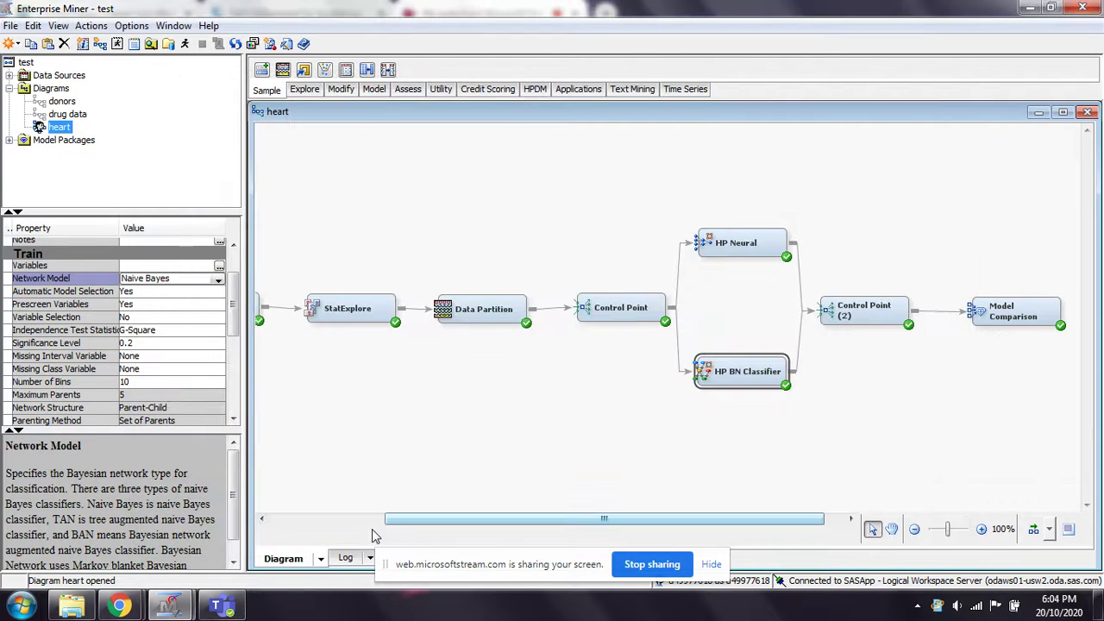
Bring up the Model Comparison results and show the test misclassification rate columns in the fit statistics
mouse_move(169, 607)
left_click(297, 534)
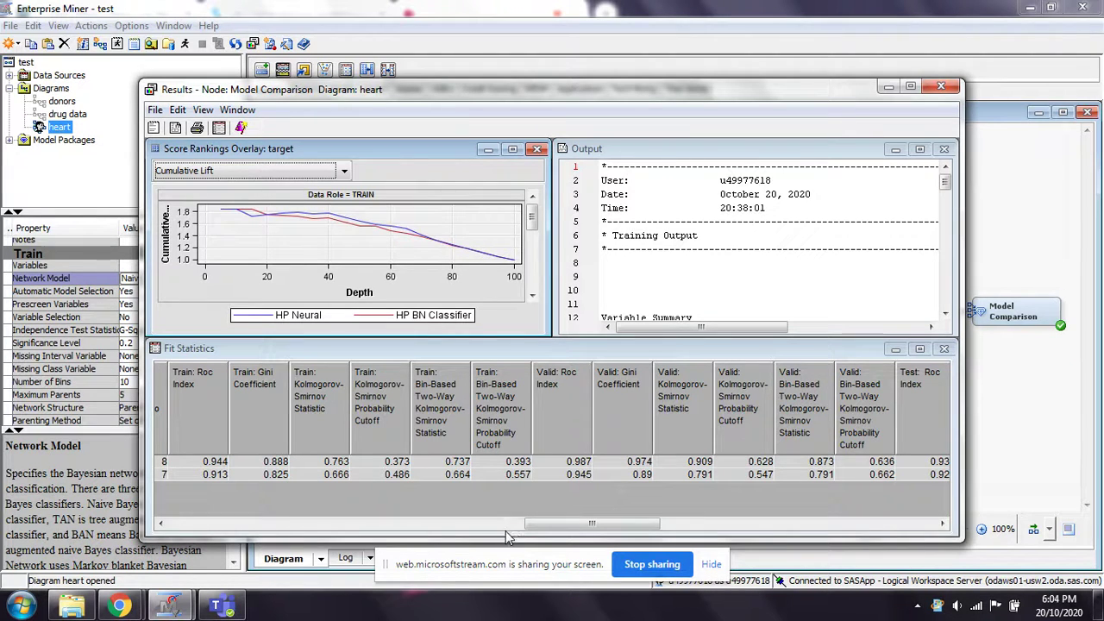
left_click_drag(564, 528, 483, 543)
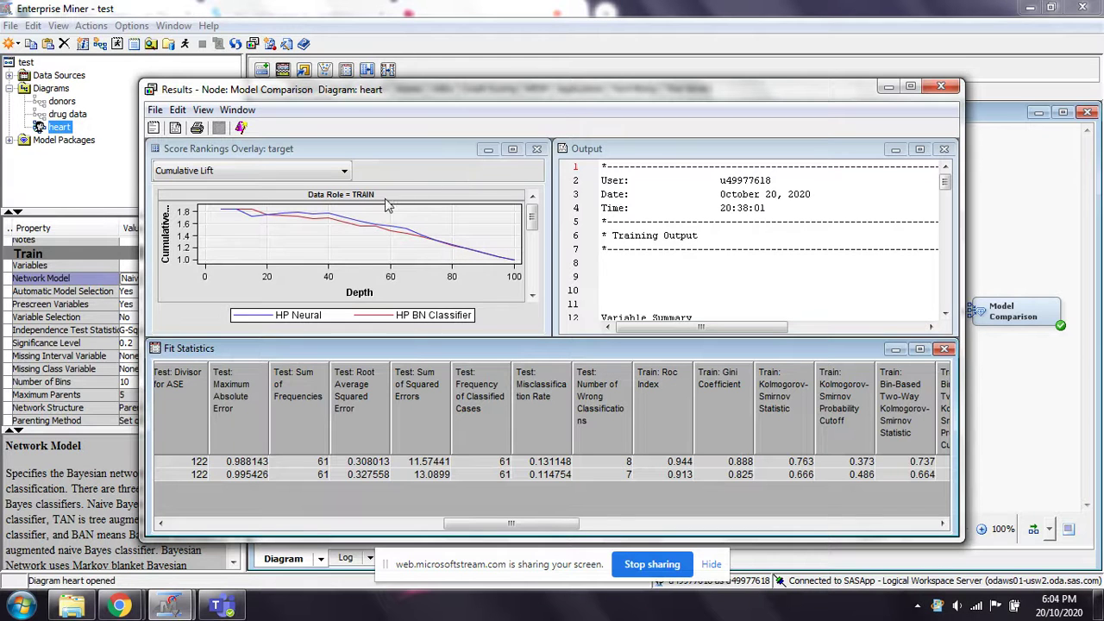
Enlarge the cumulative lift plot, compare the HP Neural and HP BN Classifier training curves, and restore the plot's size
left_click(513, 149)
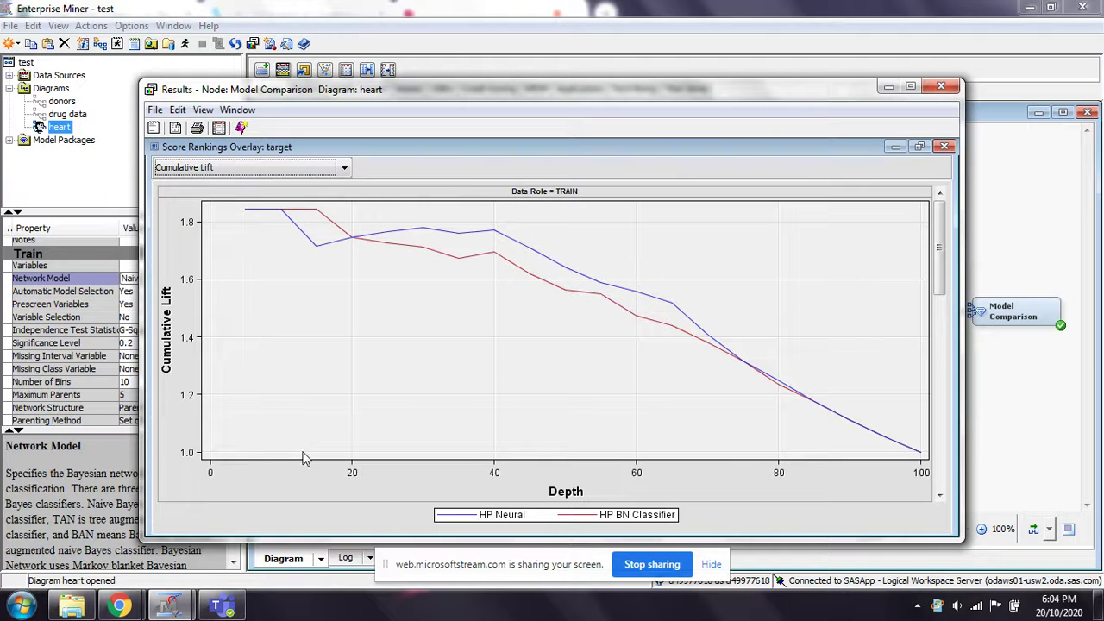
mouse_move(319, 250)
mouse_move(493, 260)
left_click(920, 147)
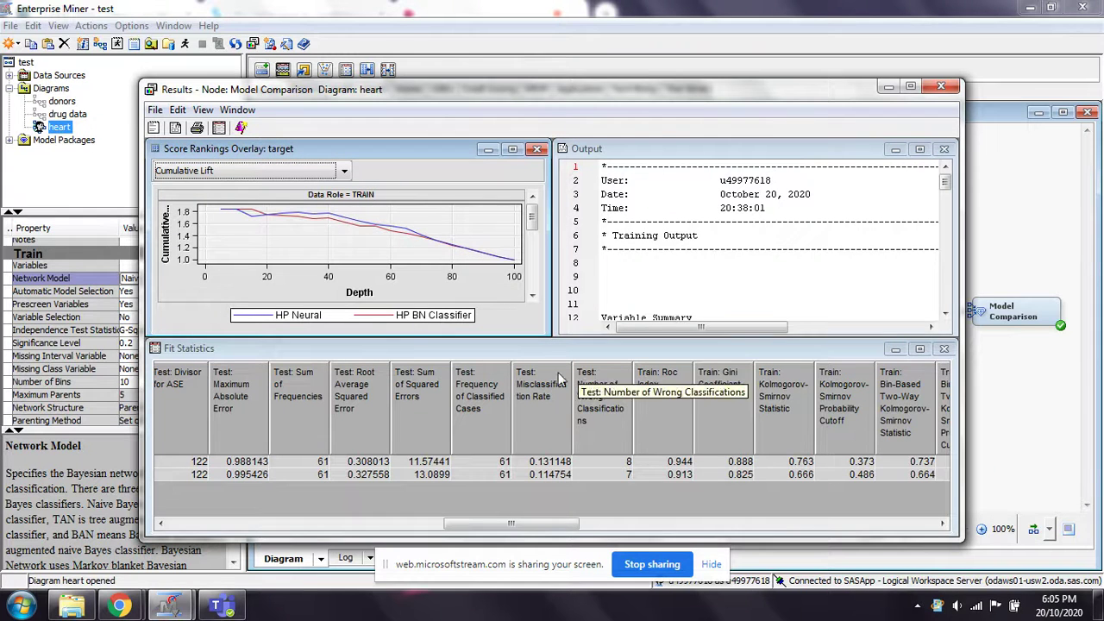